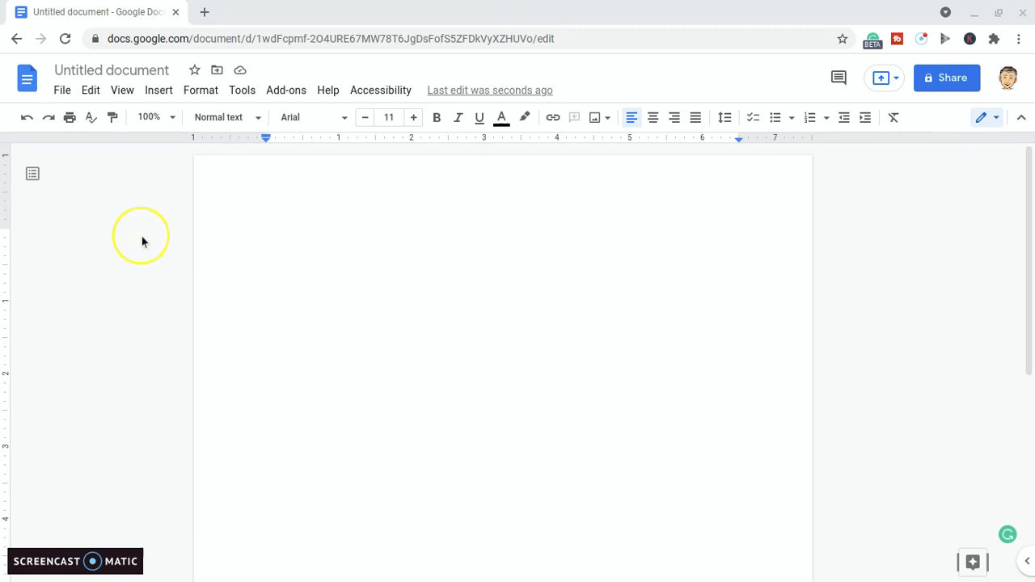
Write "Hello world time for more videos" and, below it, "Please subscribe" in the blank document.
right_click(236, 226)
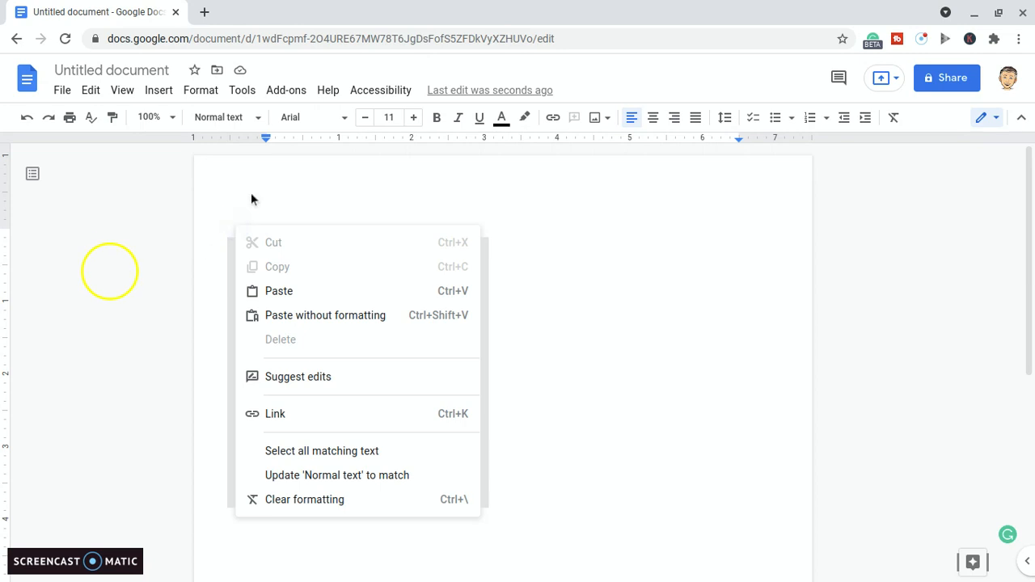
left_click(249, 193)
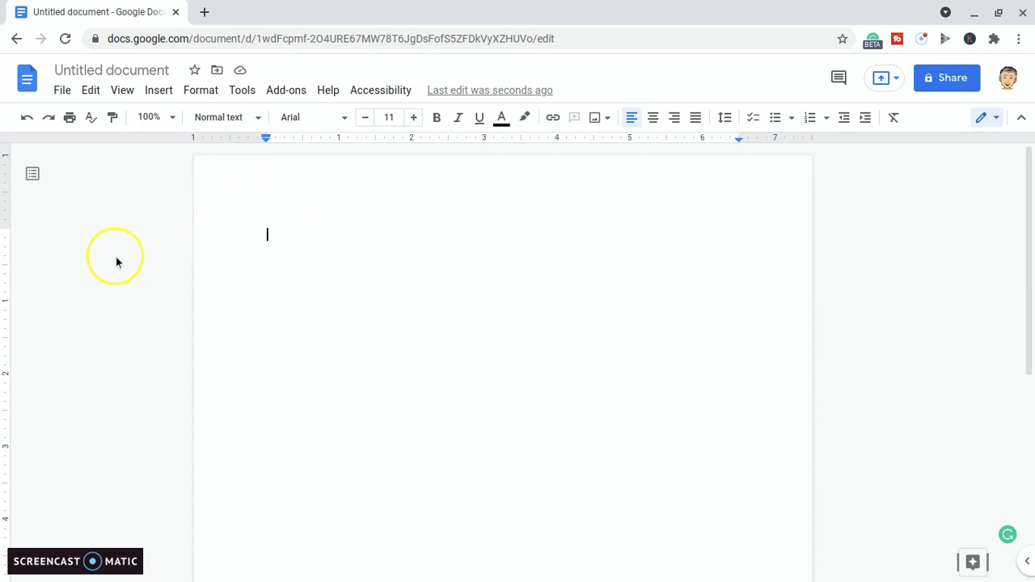
type("Hello world time for more videos")
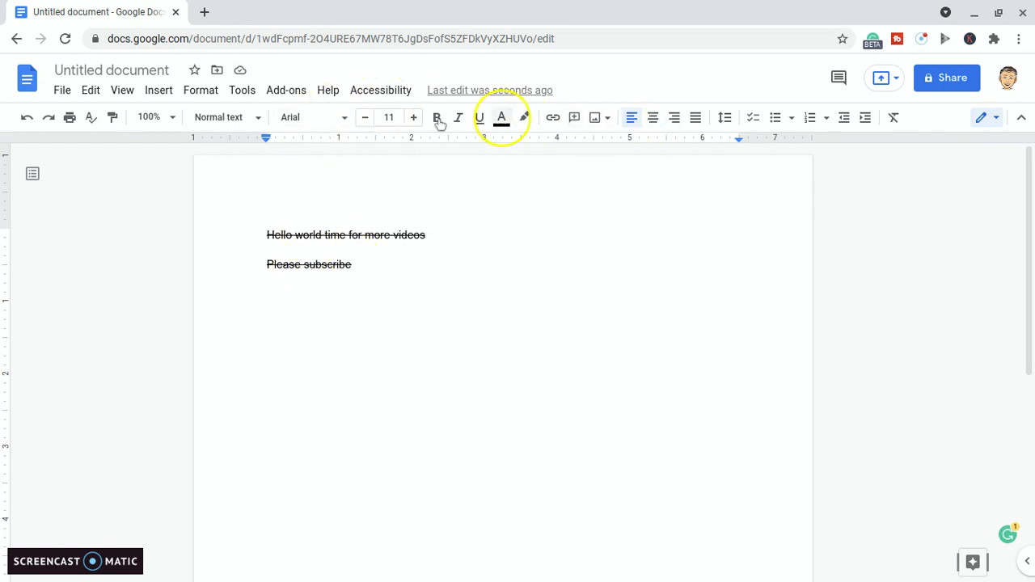
left_click(200, 95)
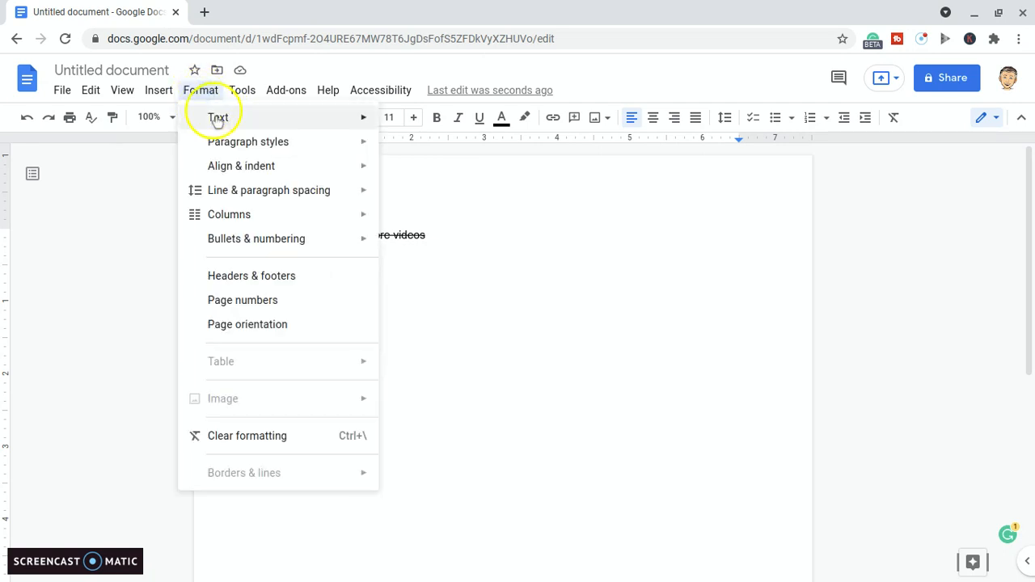
mouse_move(216, 130)
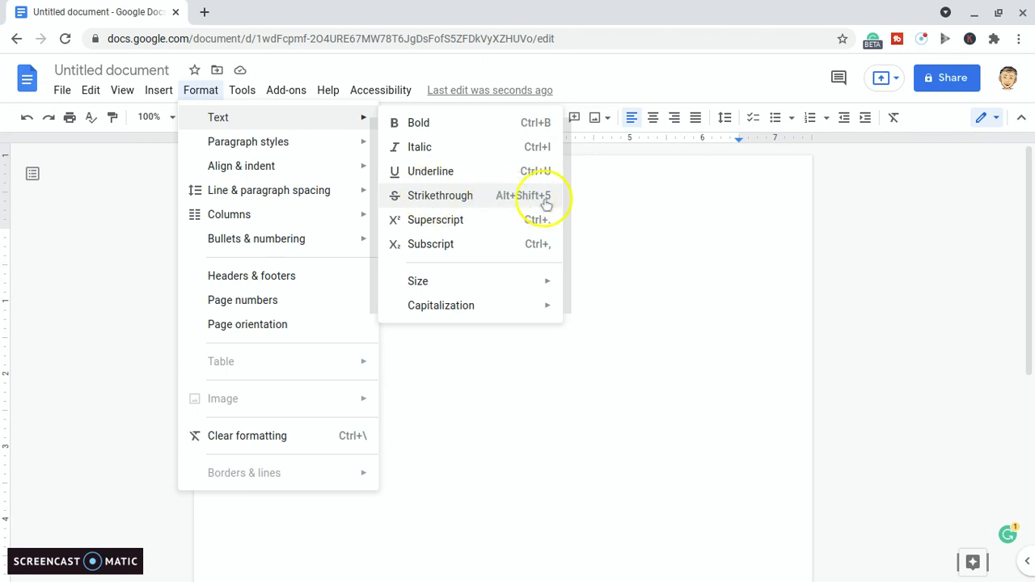
left_click(607, 253)
Remove the strikethrough from both lines of text.
left_click(360, 266)
left_click(250, 219, "shift")
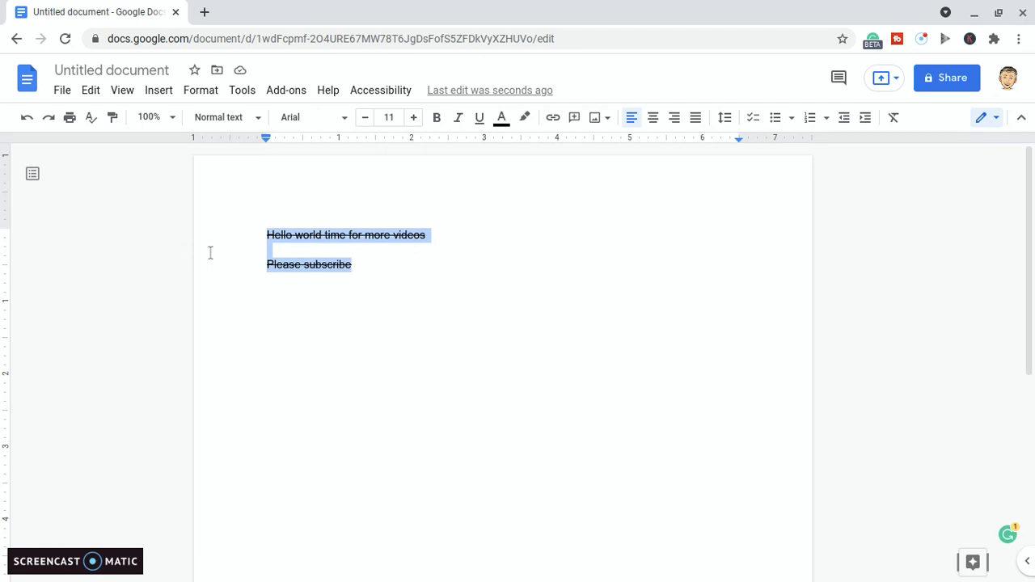
key("alt+shift+5")
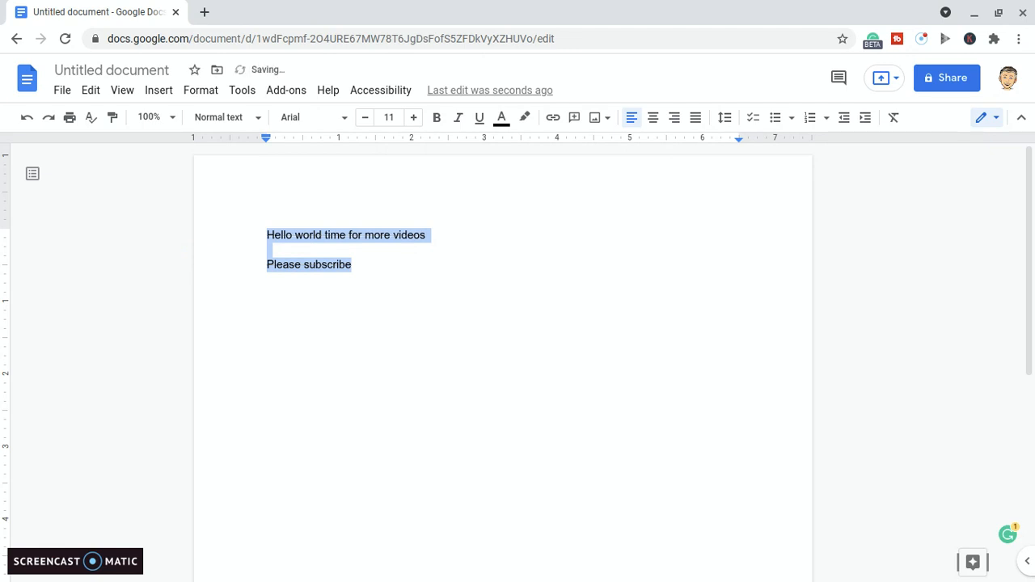
Reapply strikethrough to both selected lines and remove it again, leaving the cursor after "Please subscribe".
key("alt+shift+5")
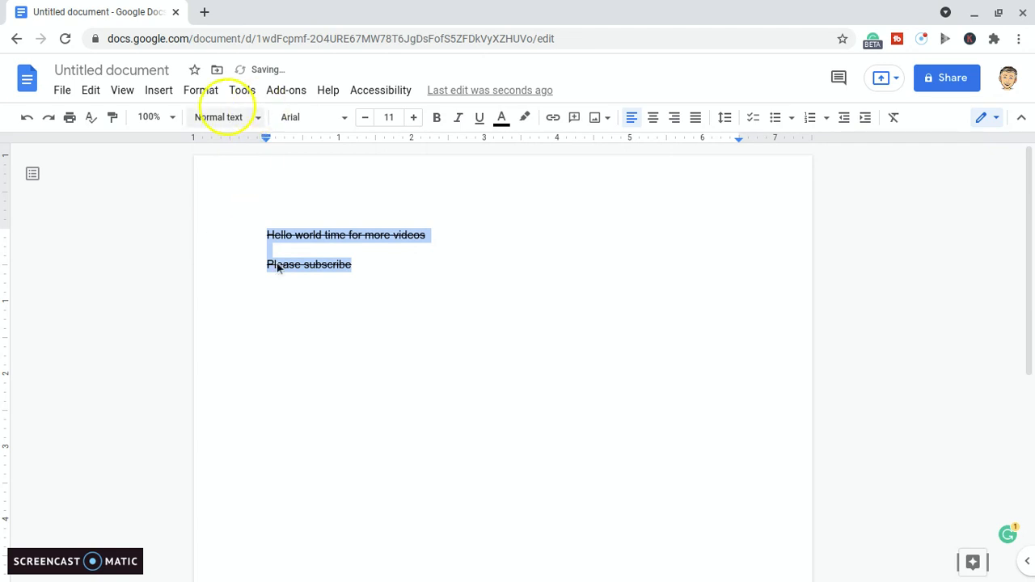
left_click(198, 90)
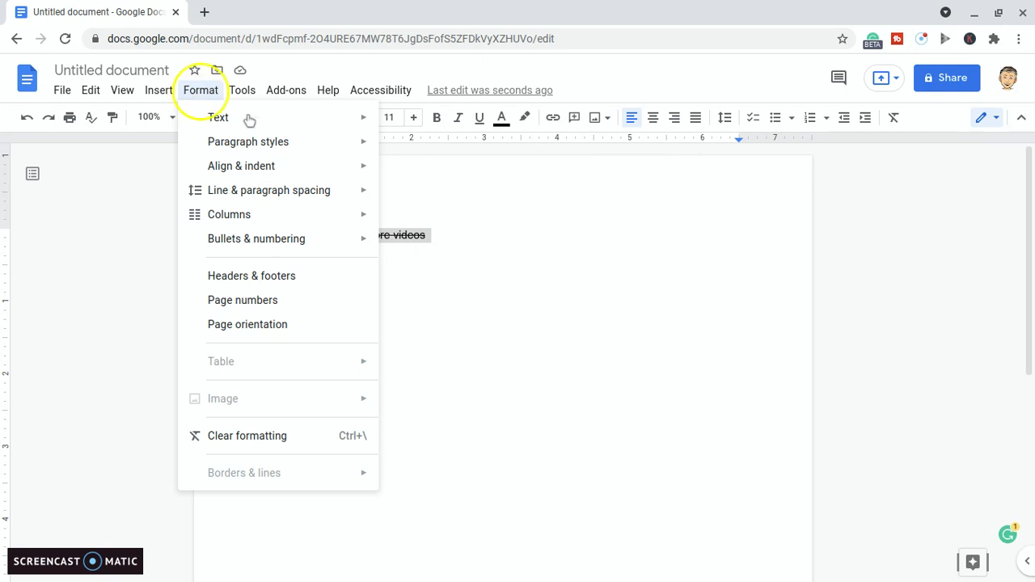
mouse_move(249, 121)
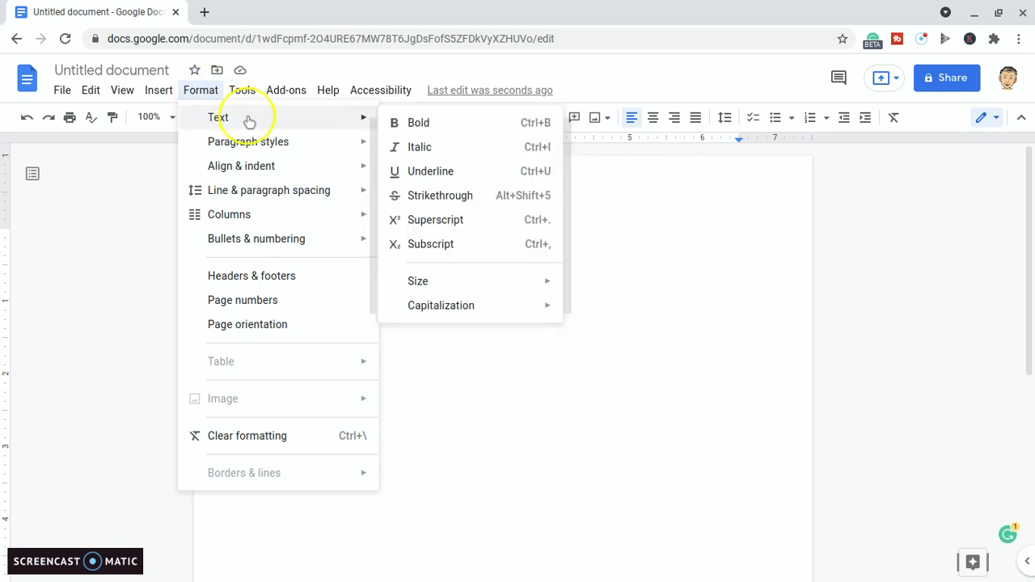
left_click(424, 196)
left_click(340, 356)
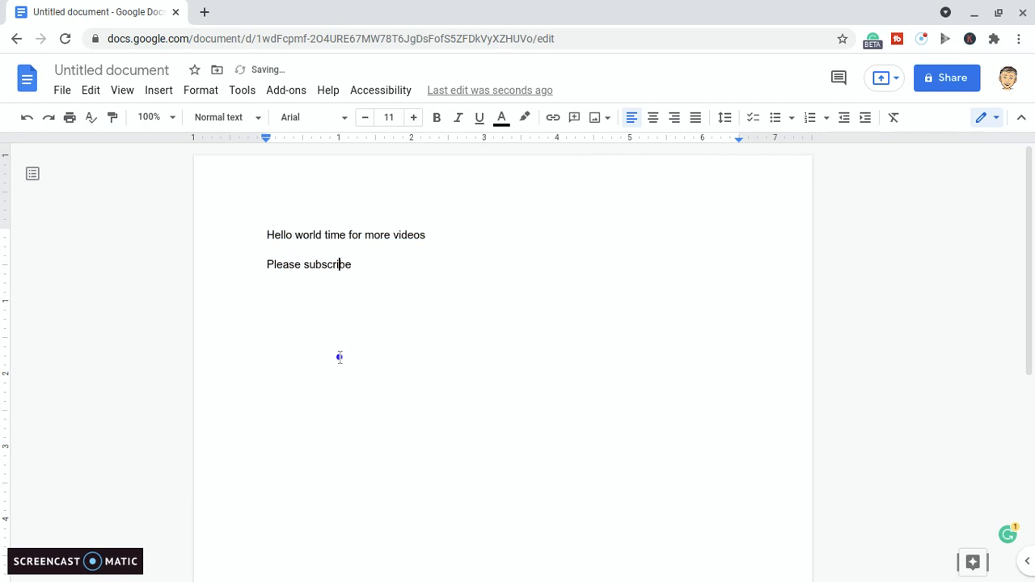
left_click(387, 284)
left_click(386, 270)
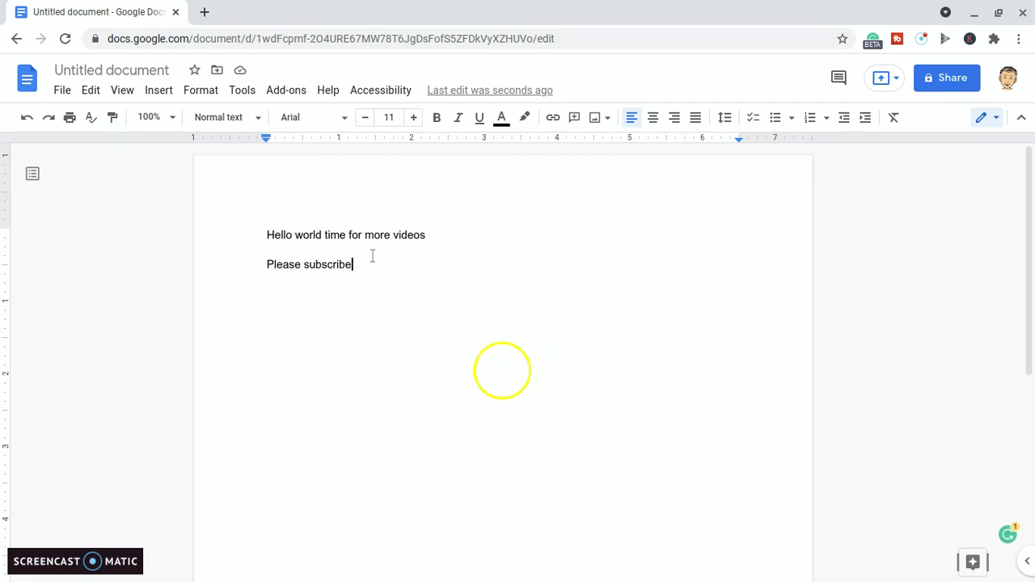
Turn on the word count option "Display word count while typing".
left_click(242, 90)
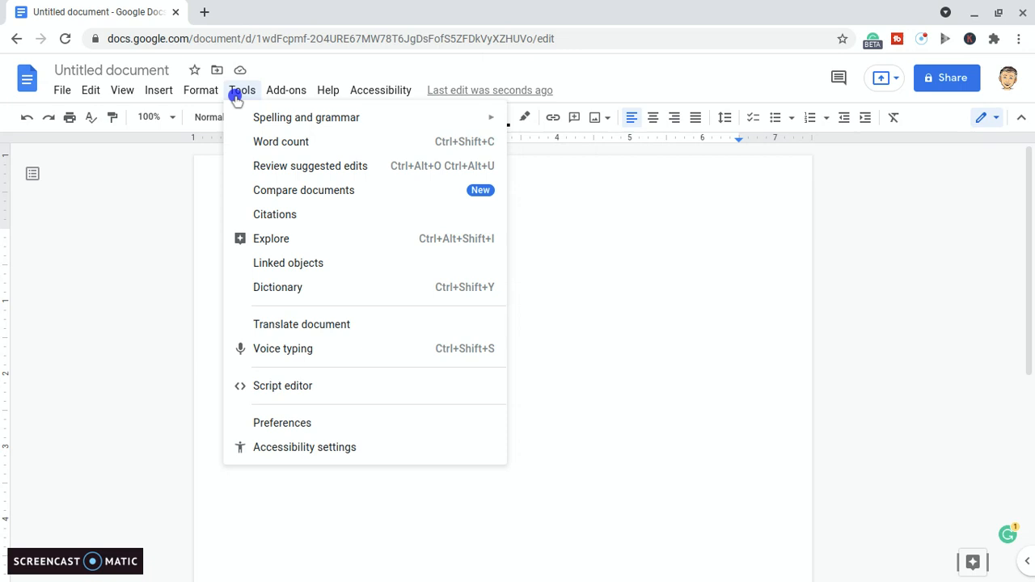
left_click(284, 146)
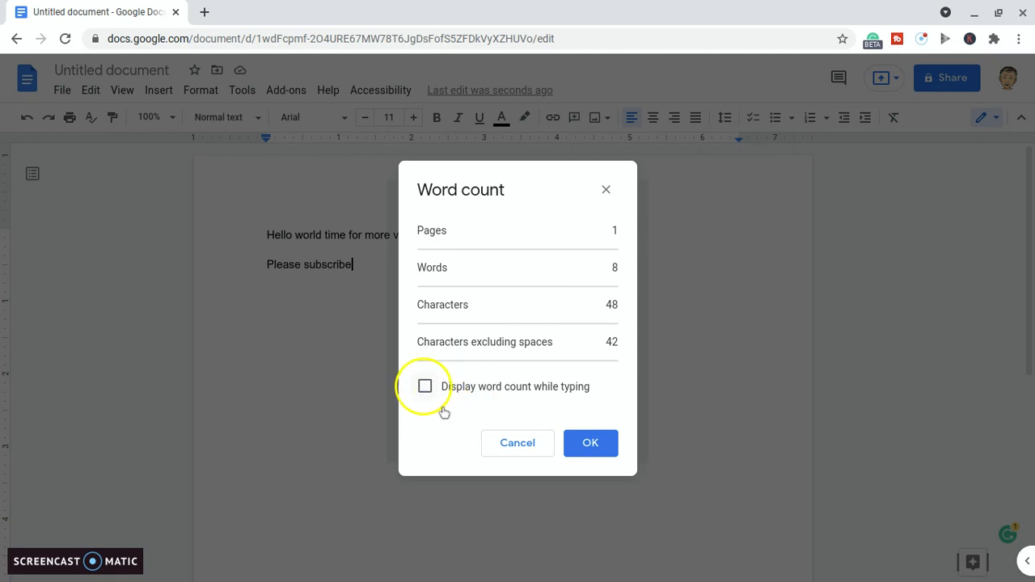
left_click(425, 390)
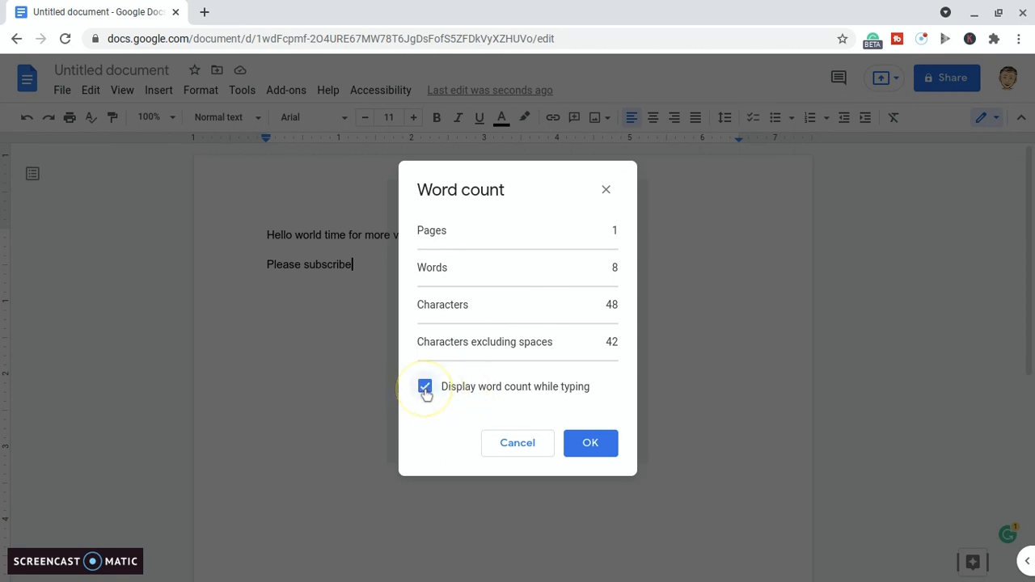
left_click(590, 445)
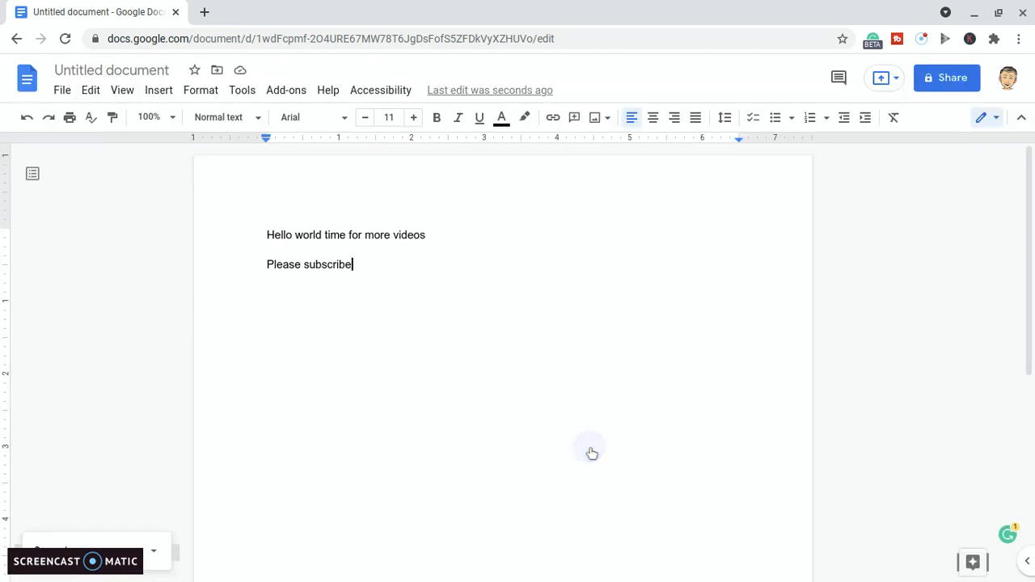
Expand the live word counter to examine the document's page, word and character counts.
left_click(132, 543)
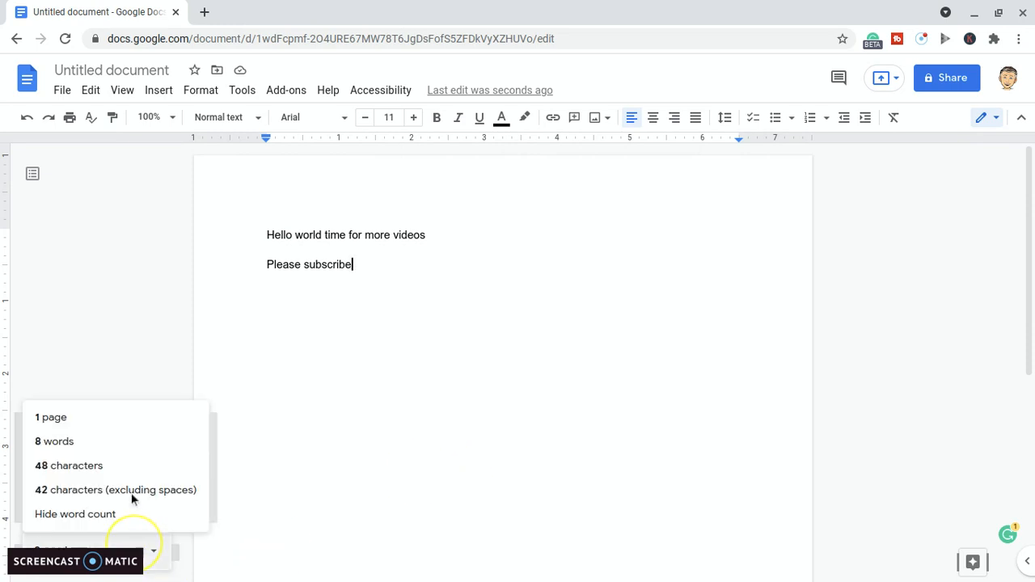
left_click(132, 456)
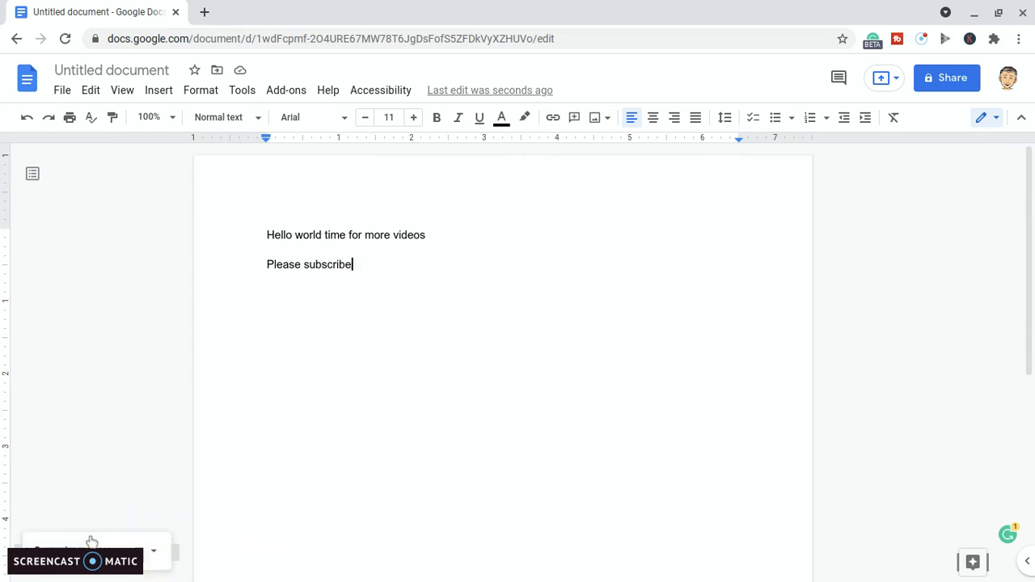
left_click(134, 543)
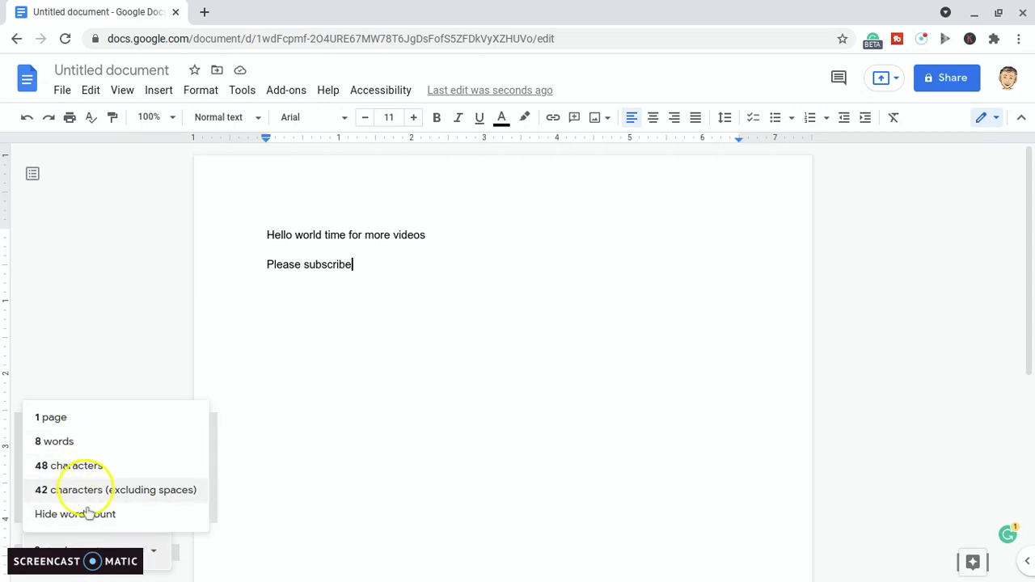
left_click(96, 366)
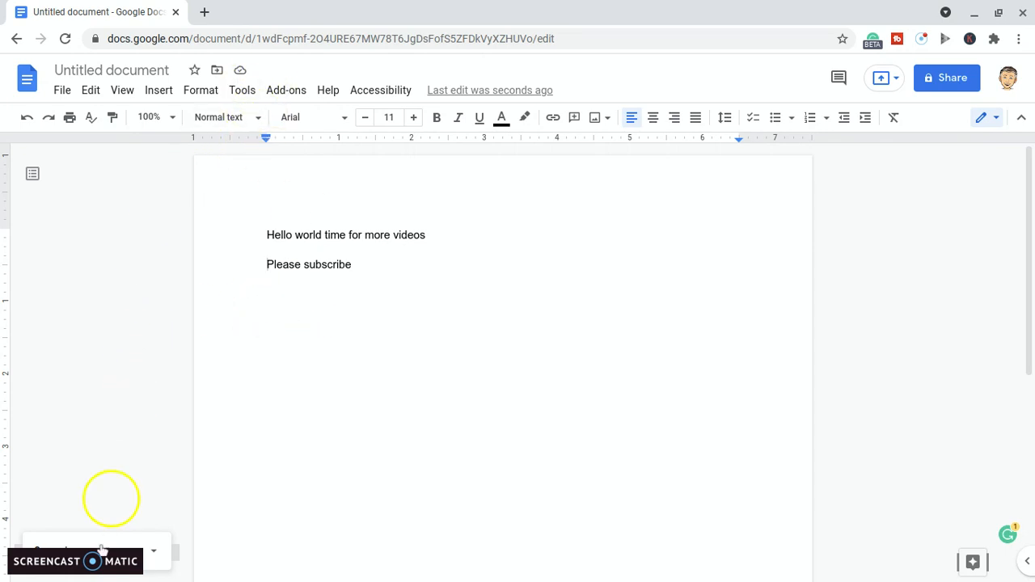
left_click(242, 91)
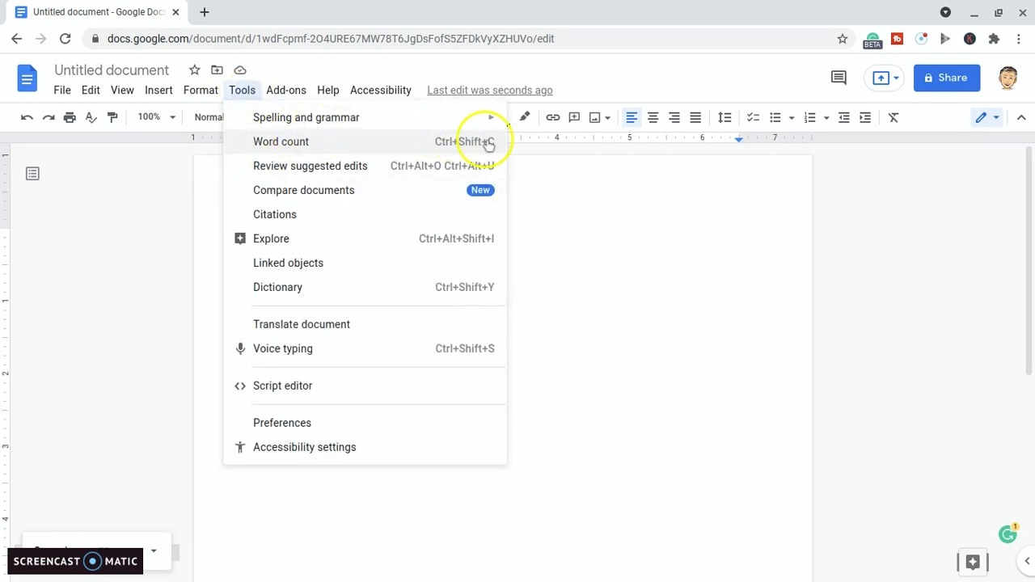
left_click(581, 230)
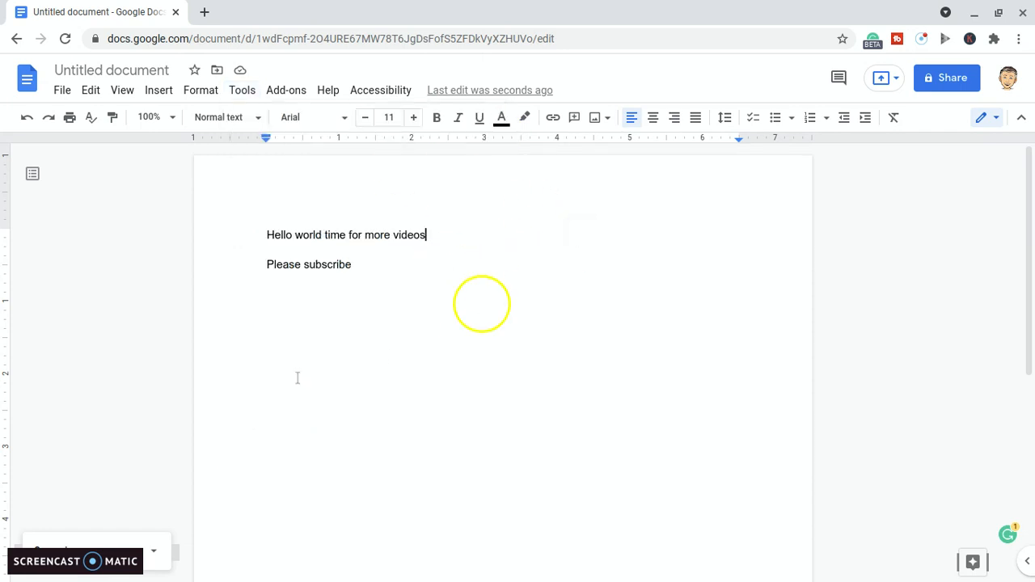
left_click(102, 301)
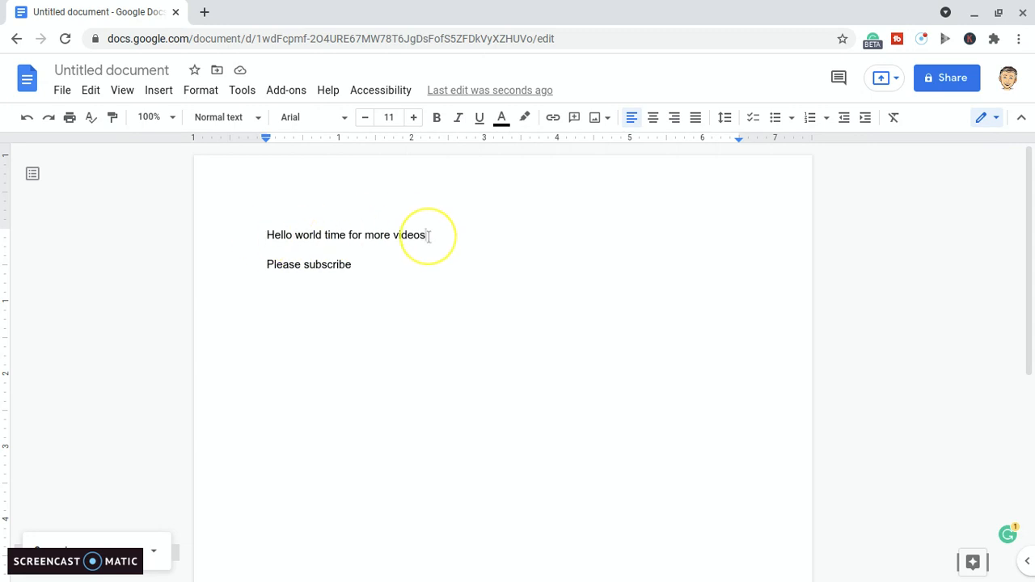
Change the capitalization of the line "Hello world time for more videos" to Title Case.
left_click_drag(429, 235, 255, 232)
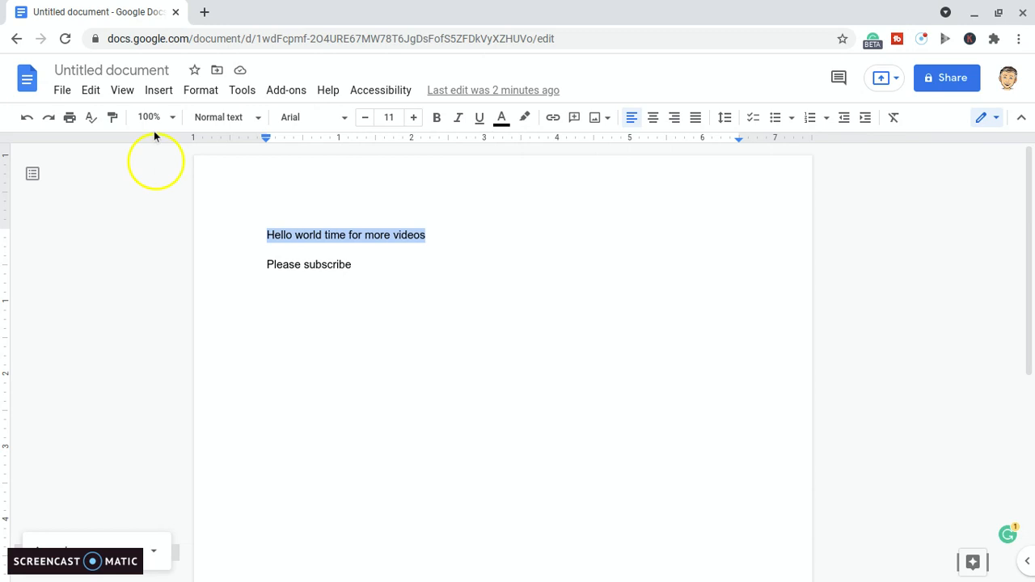
left_click(202, 94)
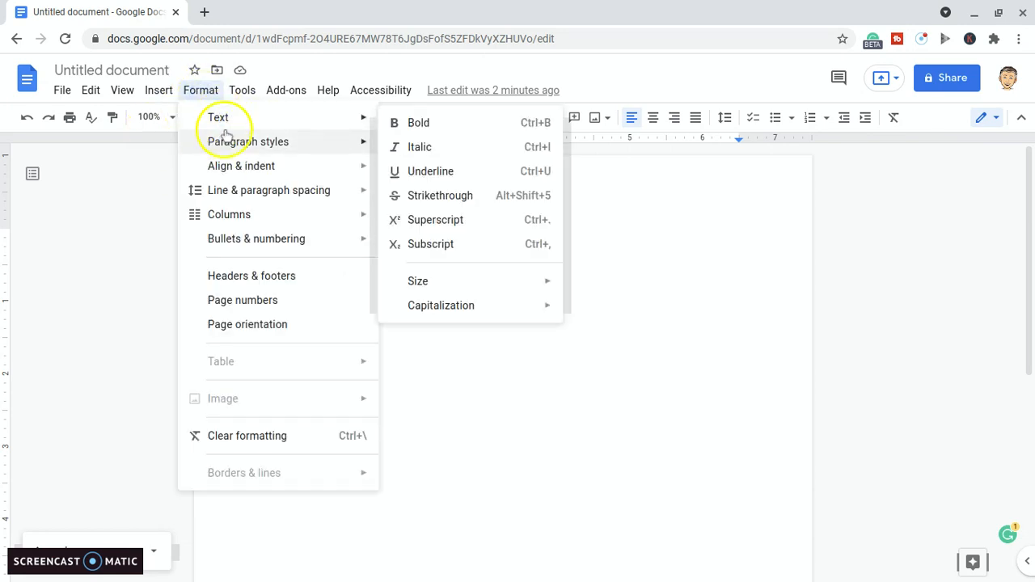
mouse_move(258, 121)
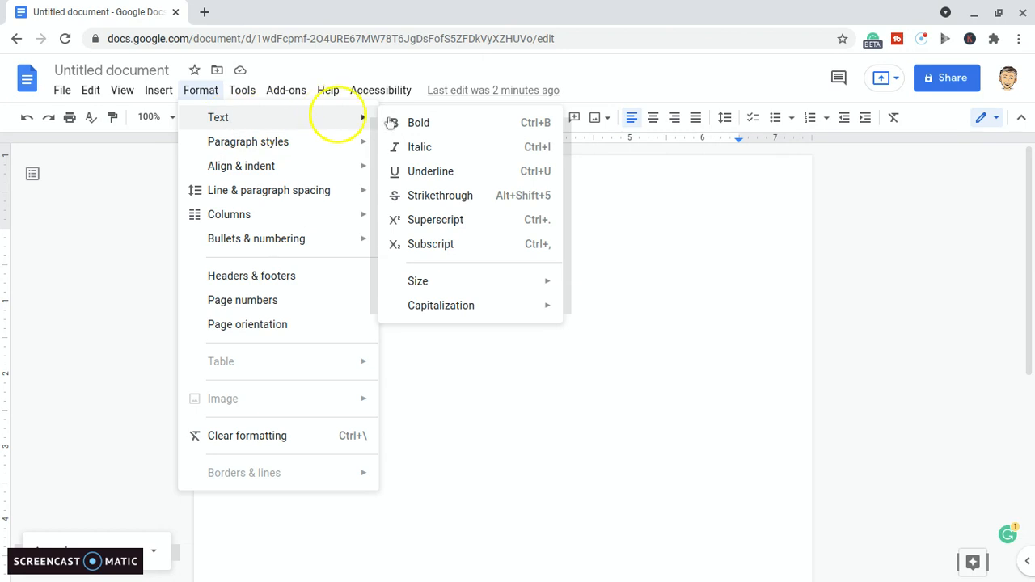
mouse_move(425, 312)
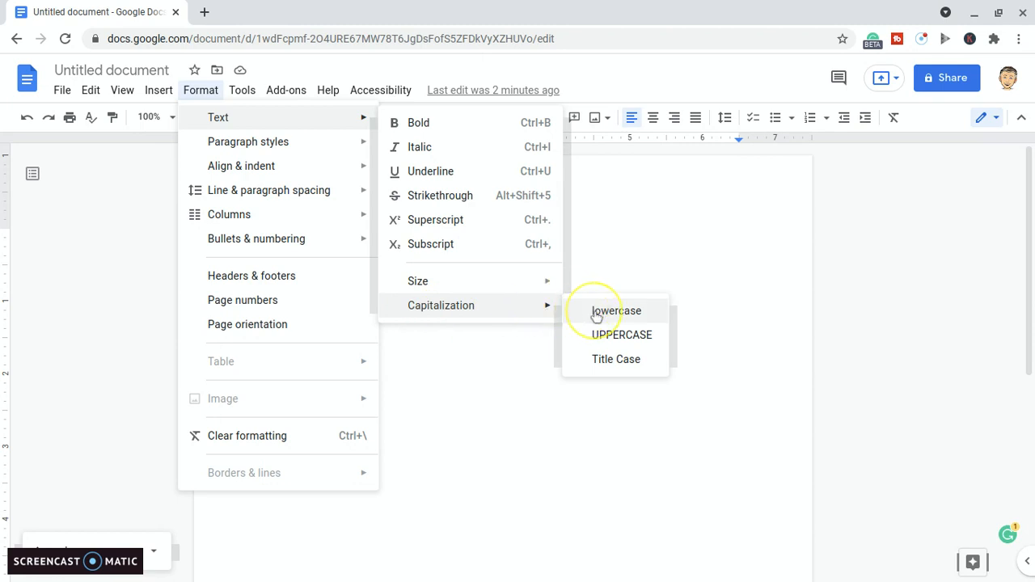
left_click(605, 362)
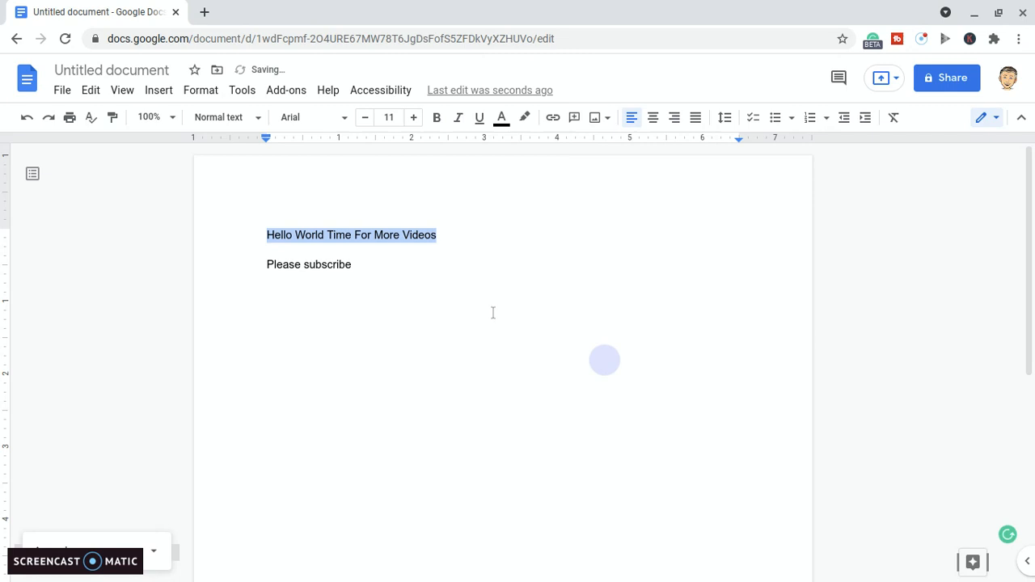
left_click(405, 264)
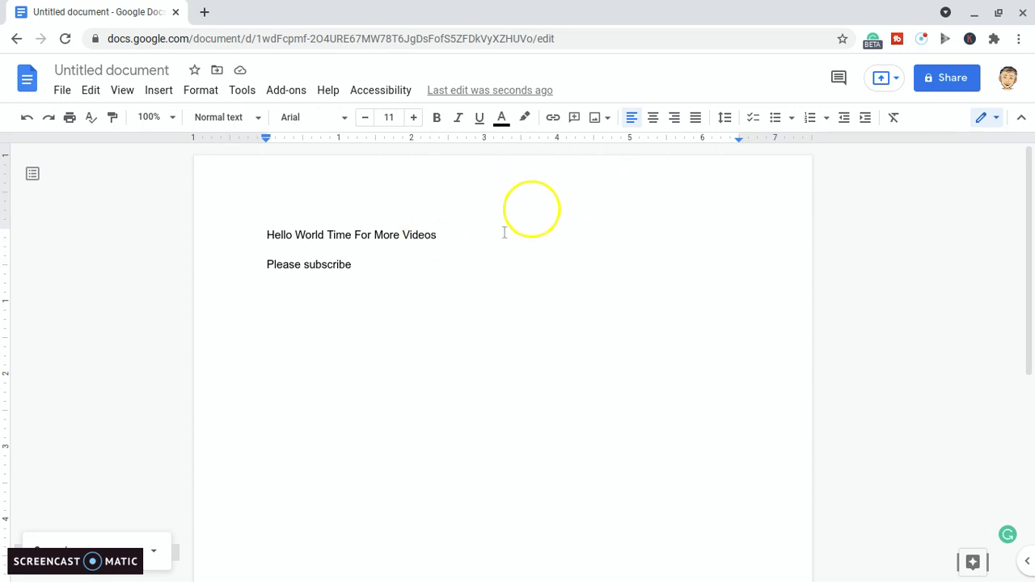
Search the Google Workspace Marketplace add-ons for "title case" and return to the document.
left_click(293, 97)
left_click(317, 158)
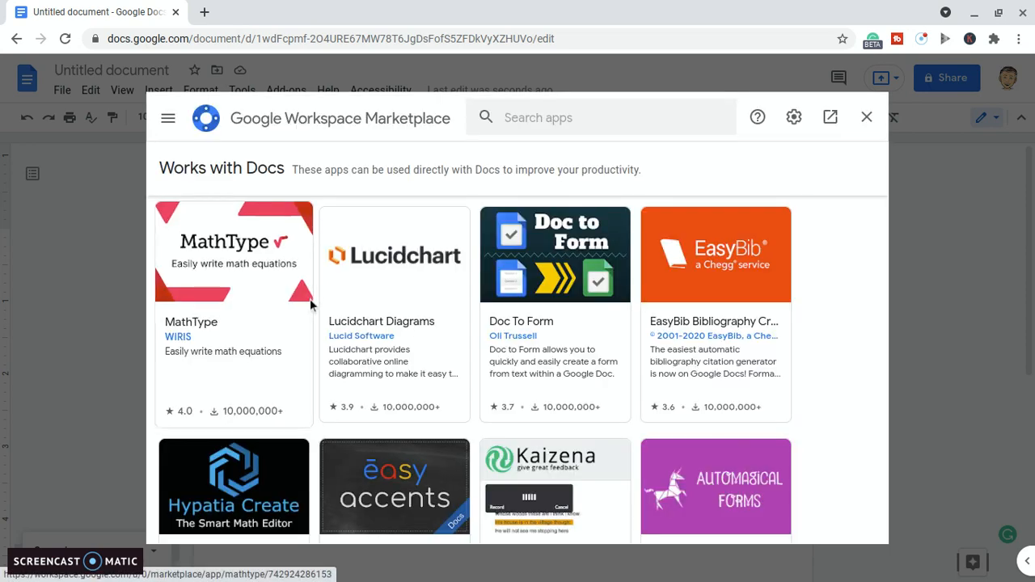
left_click(552, 115)
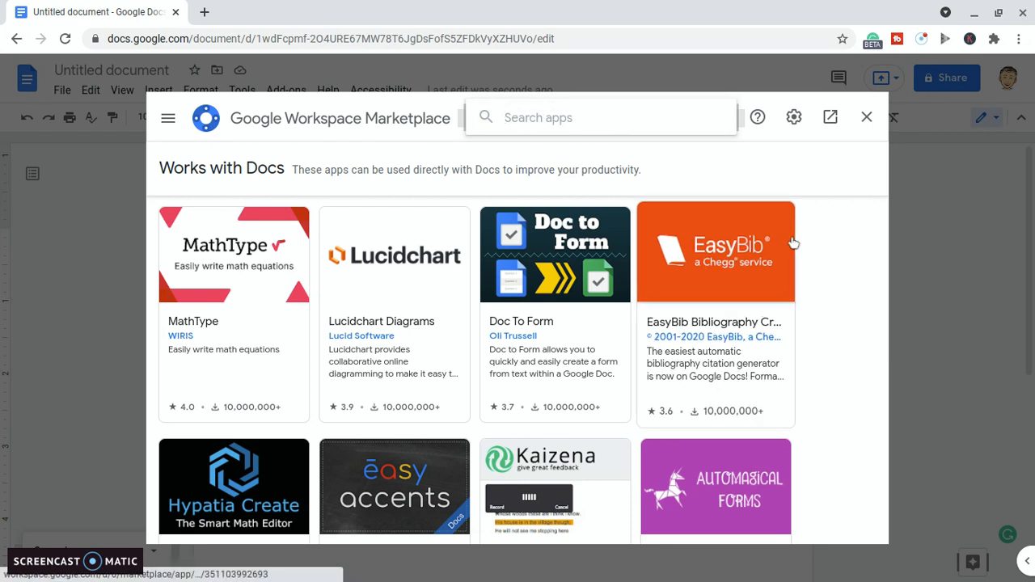
type("title case")
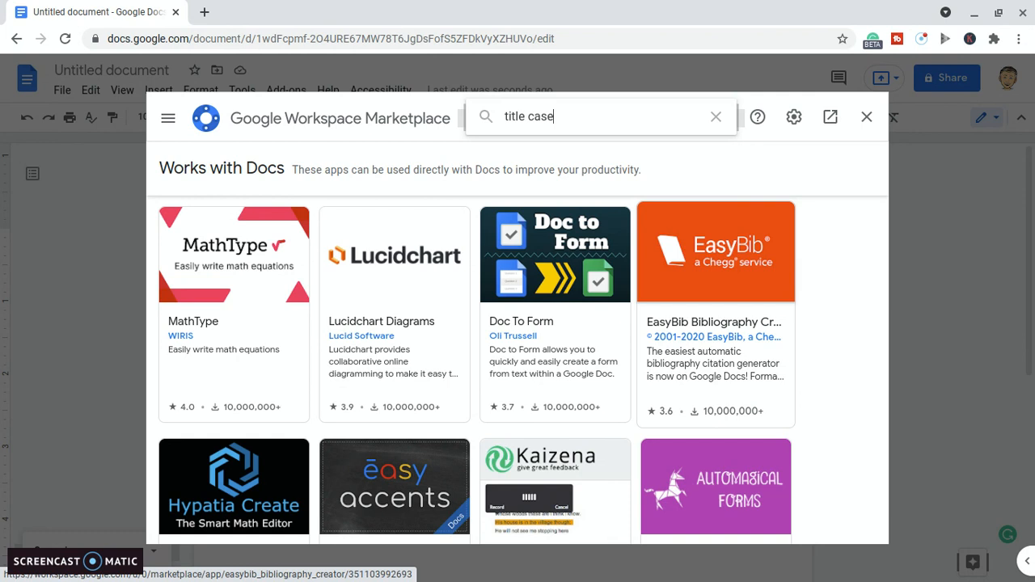
key("Return")
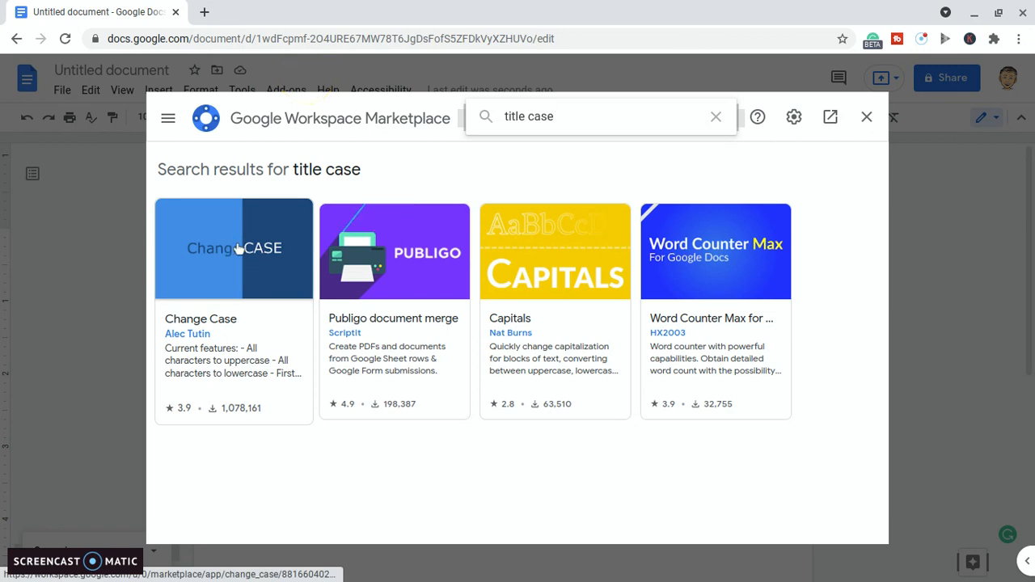
left_click(866, 116)
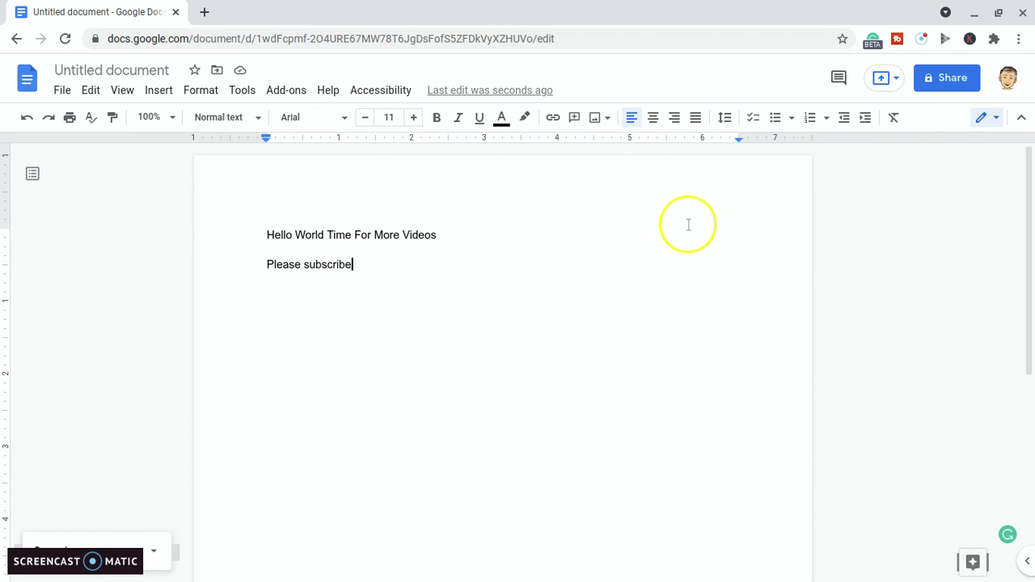
left_click(96, 564)
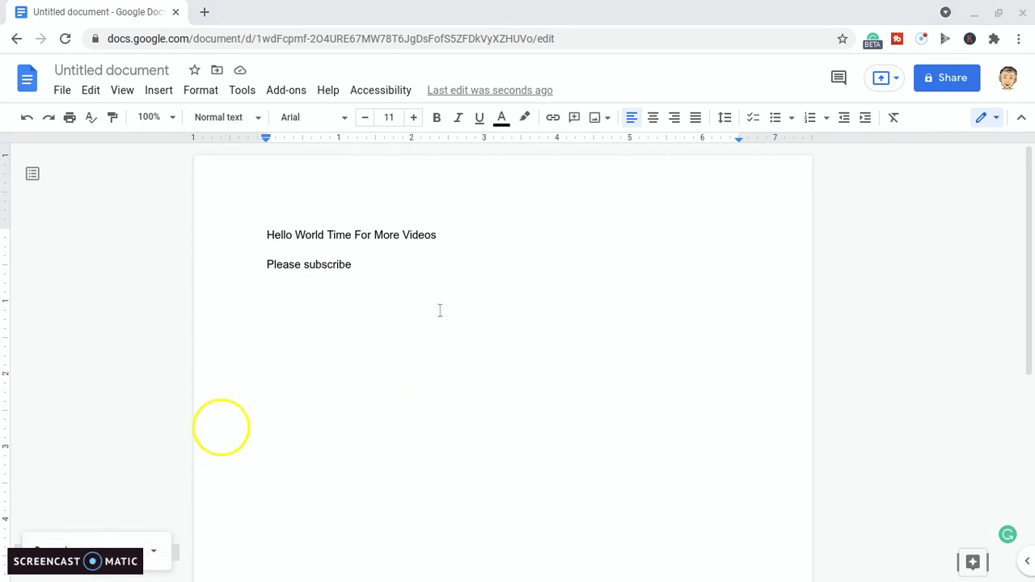